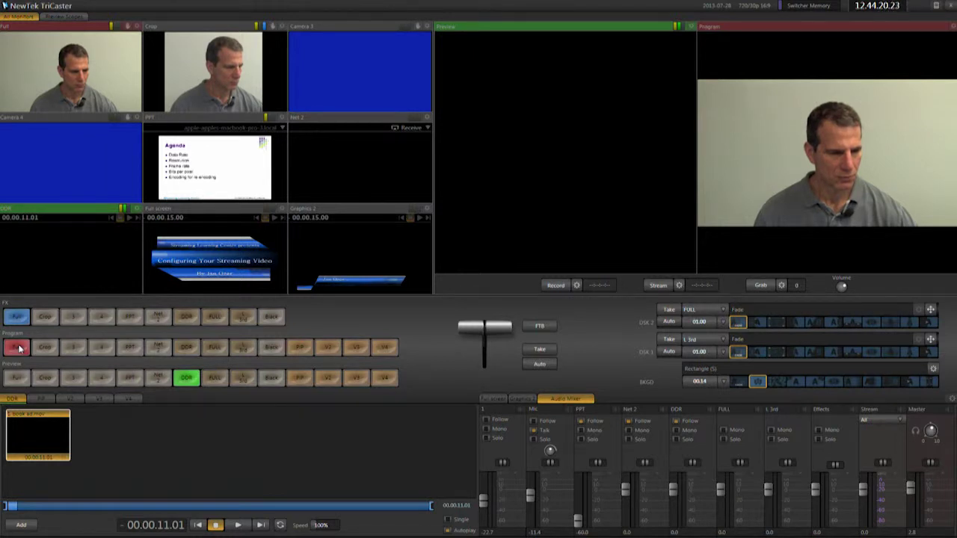
# Step: Cut Program through slide with camera inset, slide alone, title graphic and name lower third; load a DDR clip
pyautogui.click(302, 352)
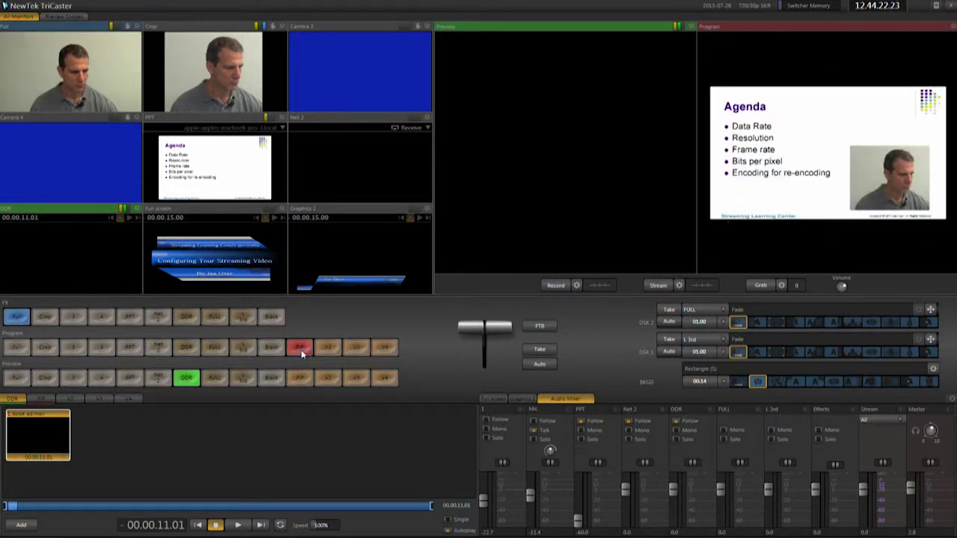
pyautogui.click(129, 348)
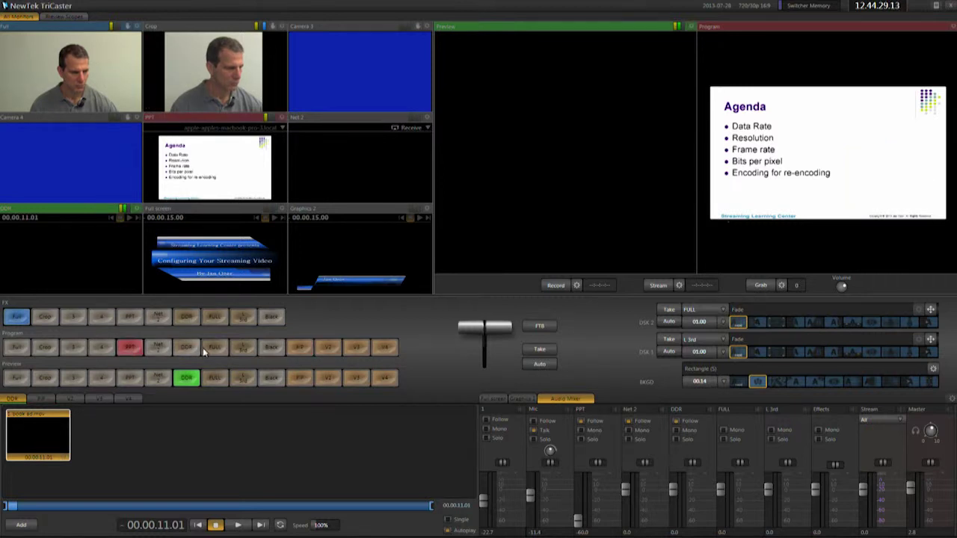
pyautogui.click(215, 347)
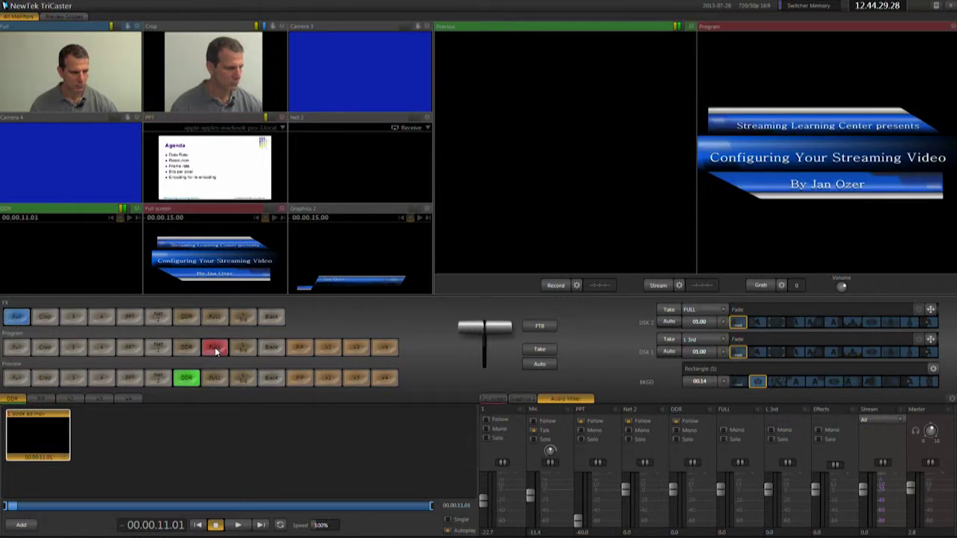
pyautogui.click(244, 347)
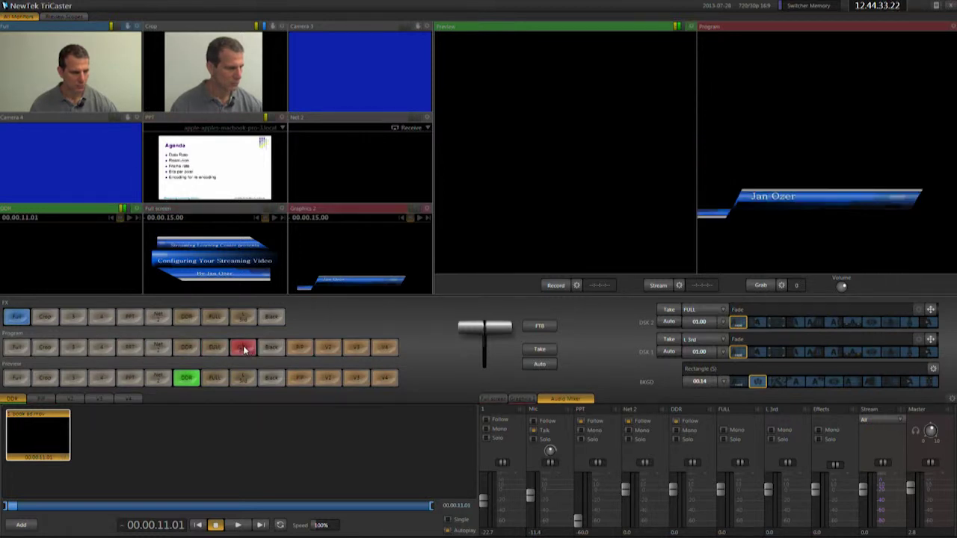
pyautogui.click(16, 397)
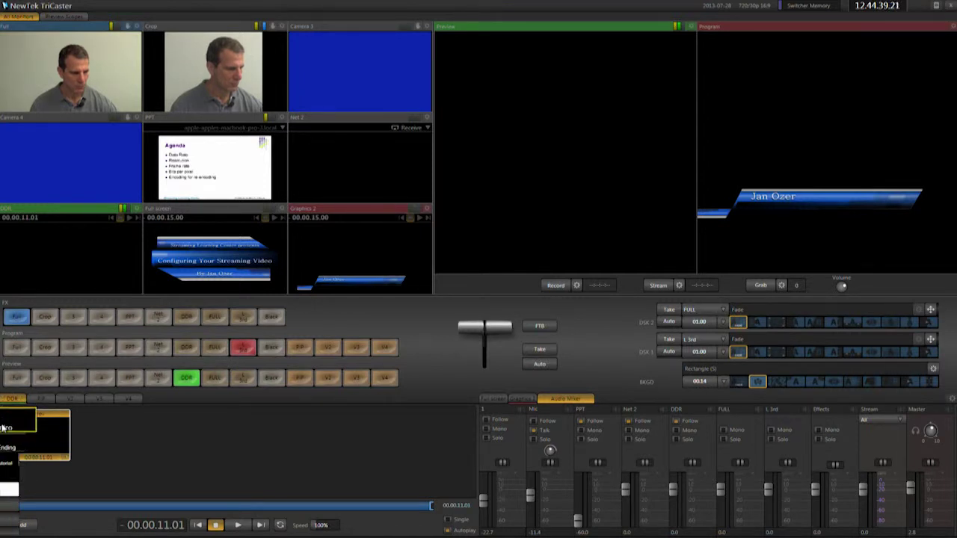
pyautogui.click(4, 428)
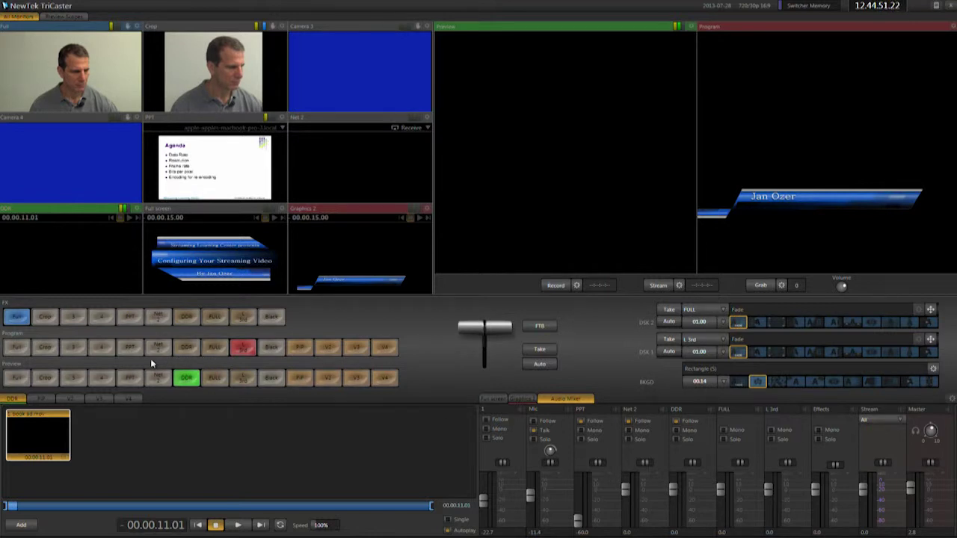
# Step: Cut live between camera, slide with inset and Agenda slide, then add inset and end on full camera
pyautogui.click(20, 348)
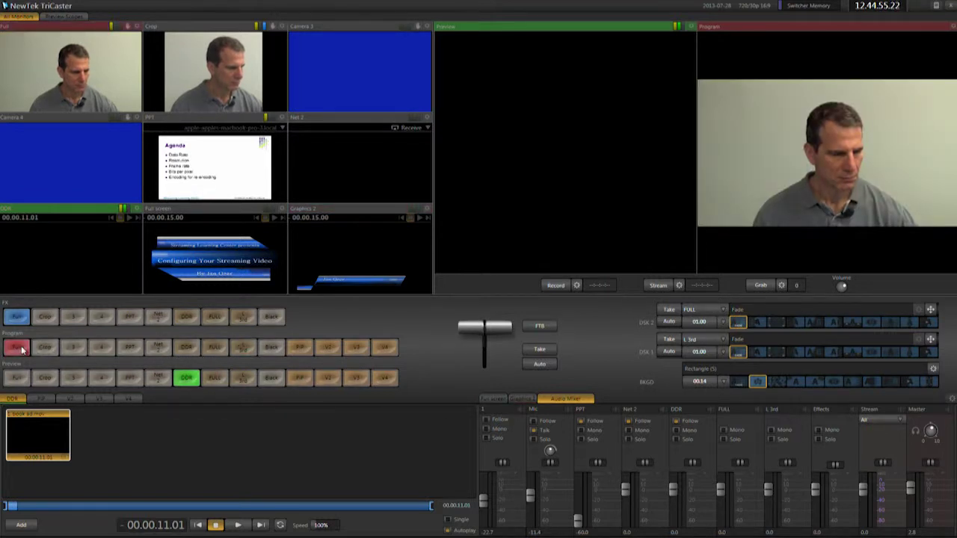
pyautogui.click(299, 347)
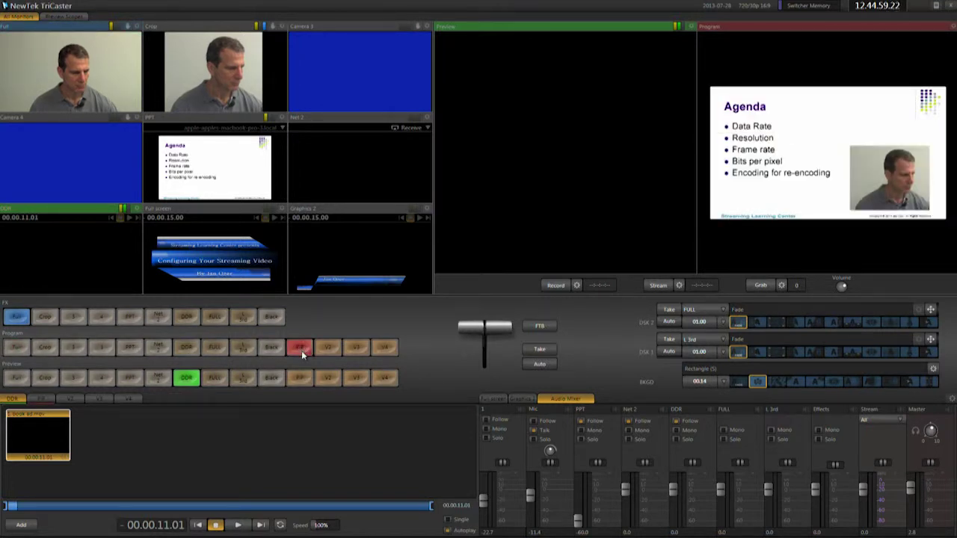
pyautogui.click(129, 348)
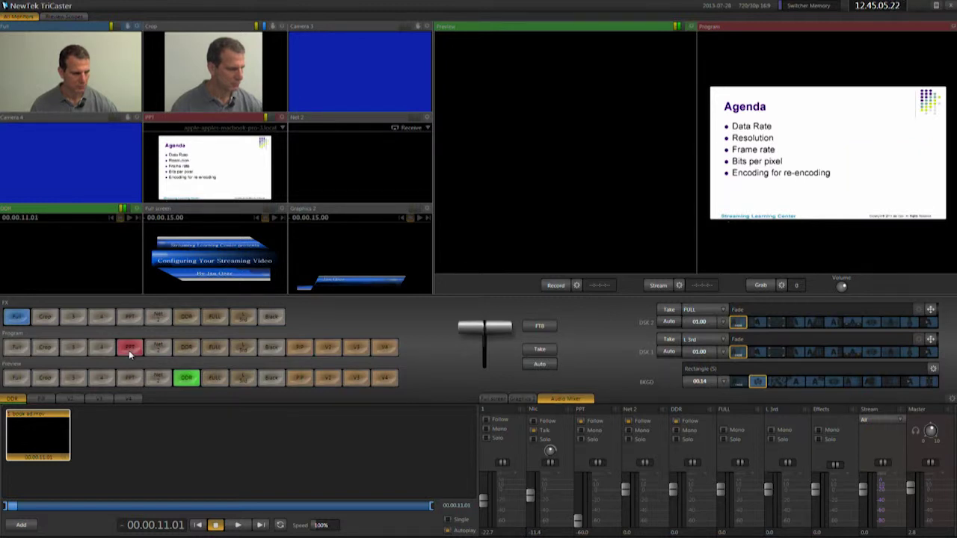
pyautogui.click(14, 348)
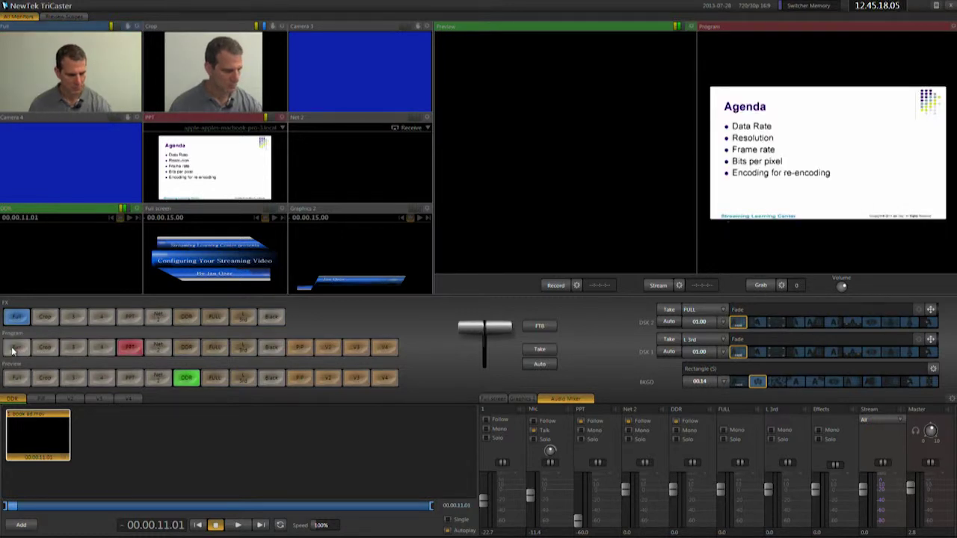
pyautogui.press('F1')
pyautogui.click(13, 348)
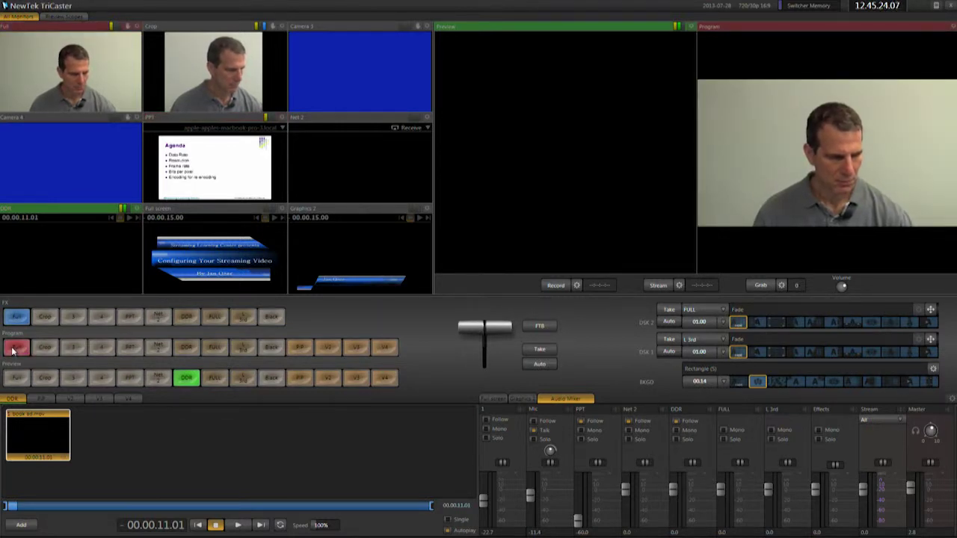
# Step: Auto-transition the V1 slide-with-inset to Program, set BKGD duration to 00.25, and show transition choices
pyautogui.click(299, 381)
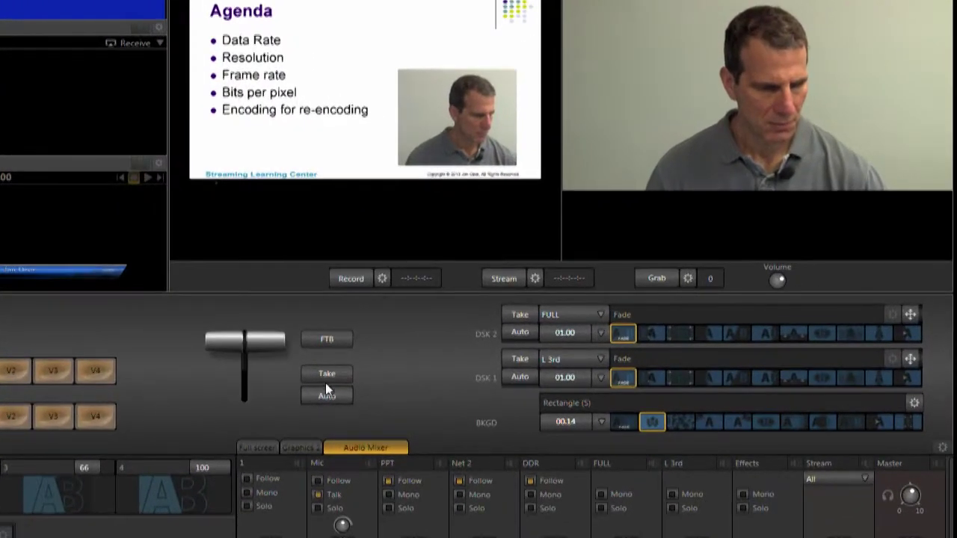
pyautogui.click(327, 393)
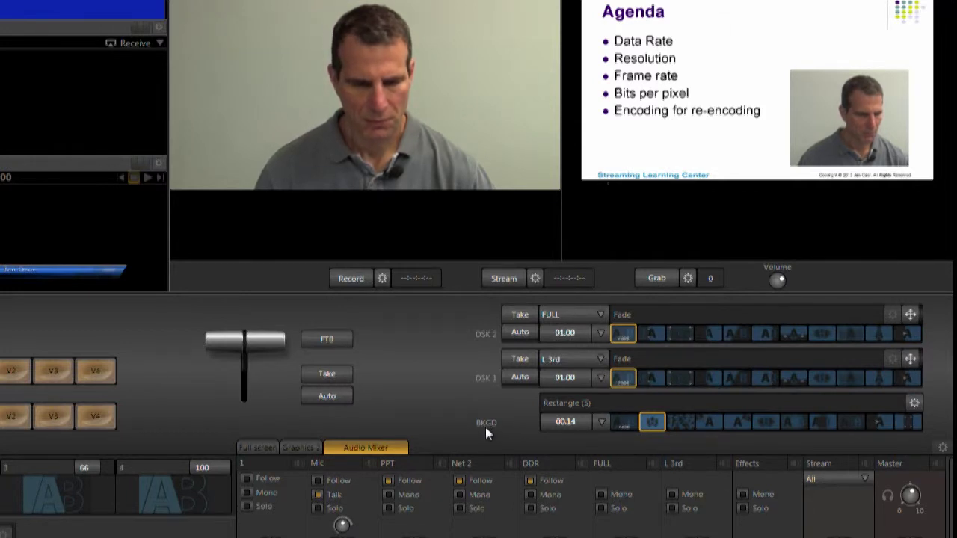
pyautogui.click(603, 422)
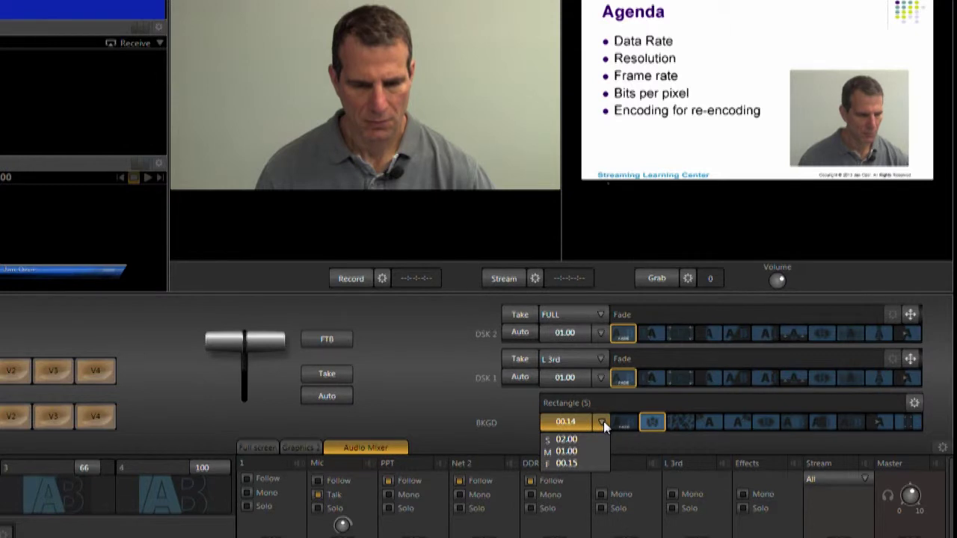
pyautogui.click(603, 421)
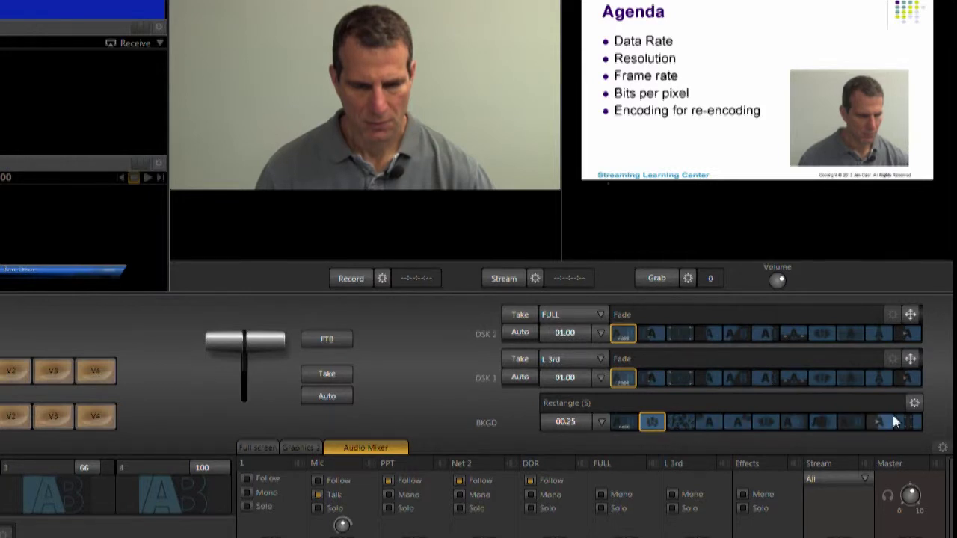
pyautogui.click(913, 403)
pyautogui.click(763, 429)
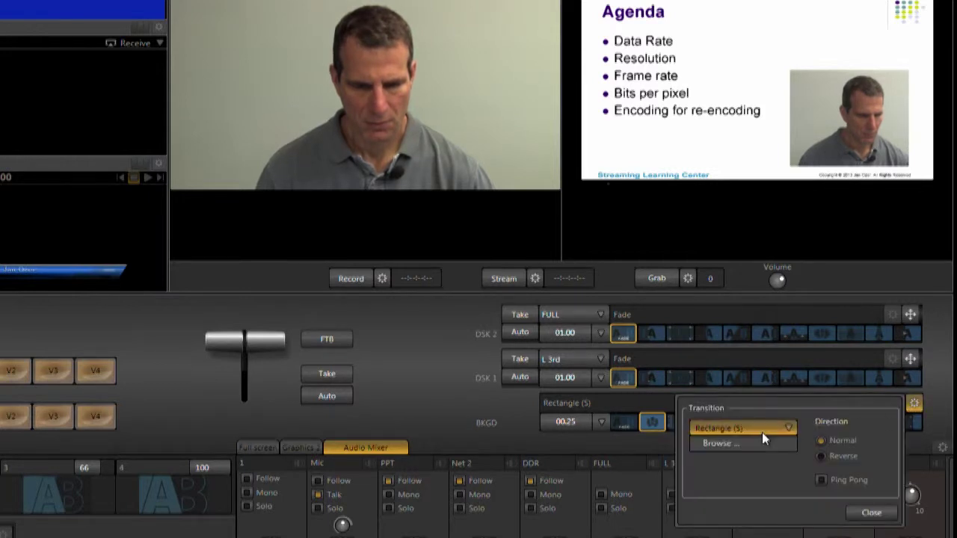
# Step: Browse the Blinds, Box, Clock and Door transition categories in the Media Browser
pyautogui.click(735, 444)
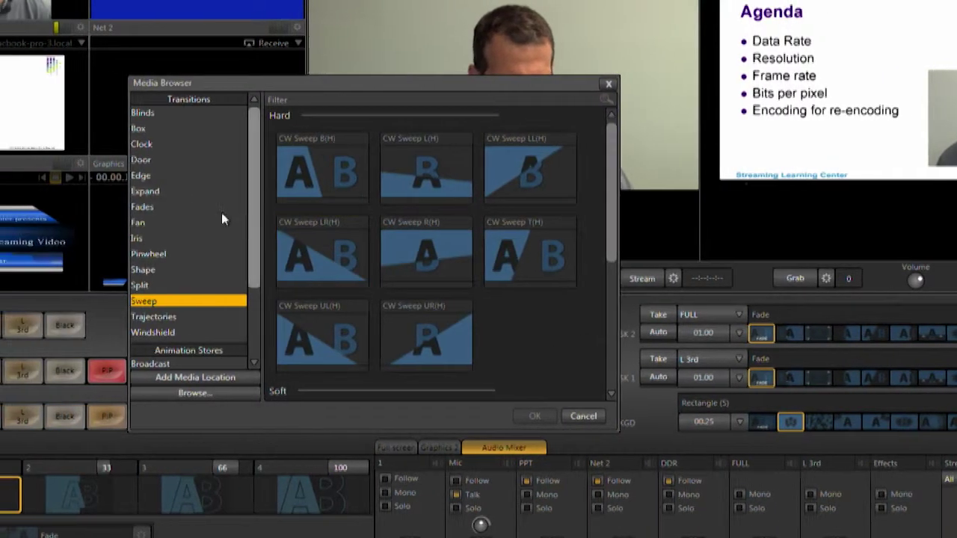
pyautogui.click(171, 114)
pyautogui.click(166, 127)
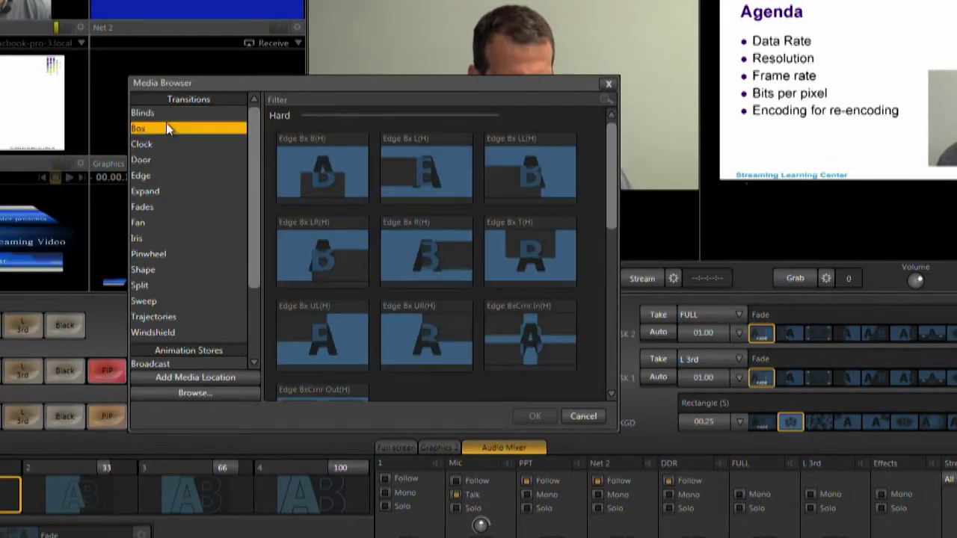
pyautogui.click(168, 143)
pyautogui.click(167, 158)
# Step: Preview Broadcast, Finance, Flags and NewTek animation transitions, then cancel, keeping Rectangle (S)
pyautogui.scroll(-3, 191, 229)
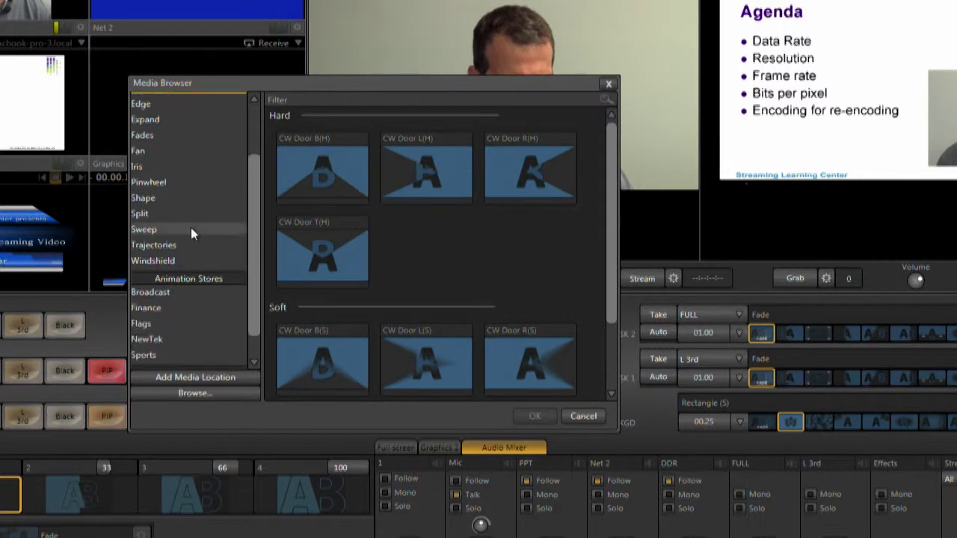
pyautogui.scroll(-2, 190, 233)
pyautogui.click(187, 266)
pyautogui.click(179, 280)
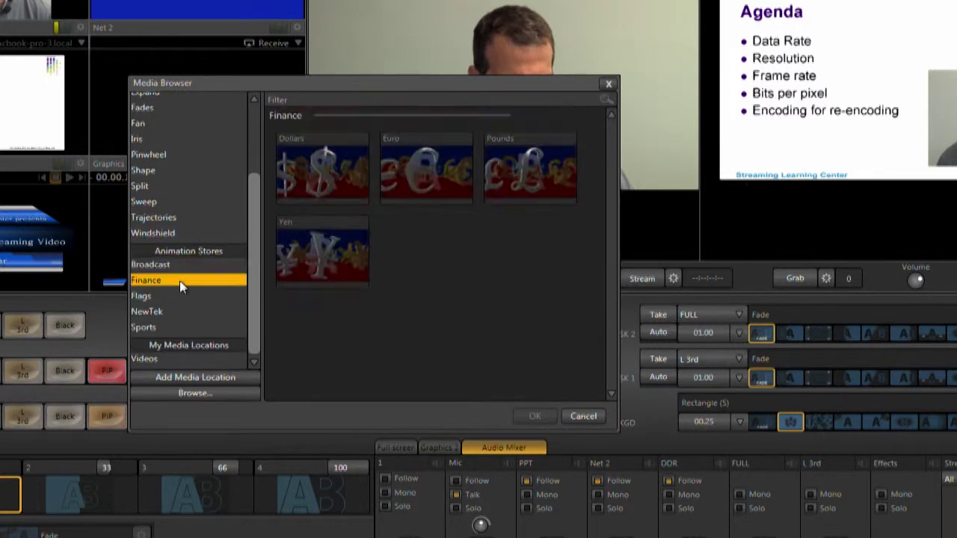
pyautogui.click(174, 300)
pyautogui.click(174, 311)
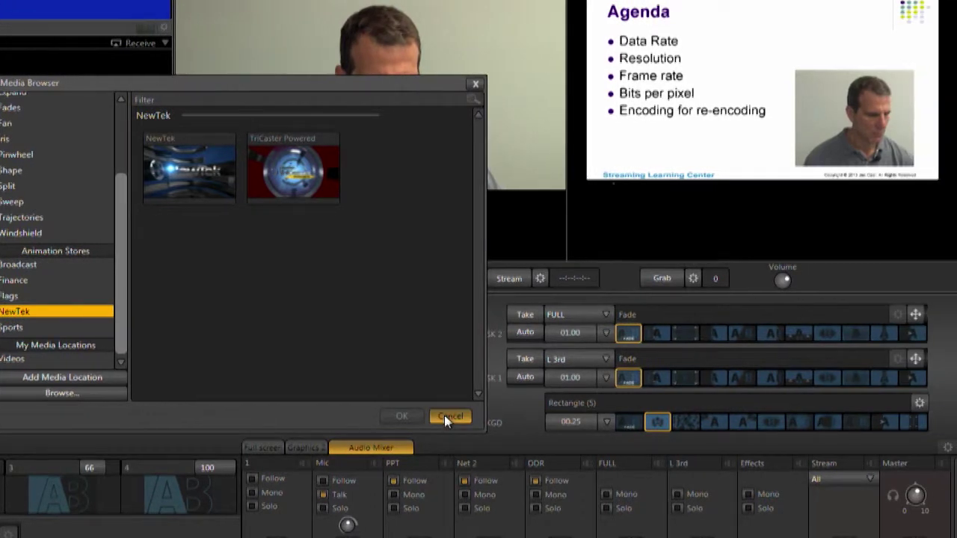
pyautogui.click(574, 416)
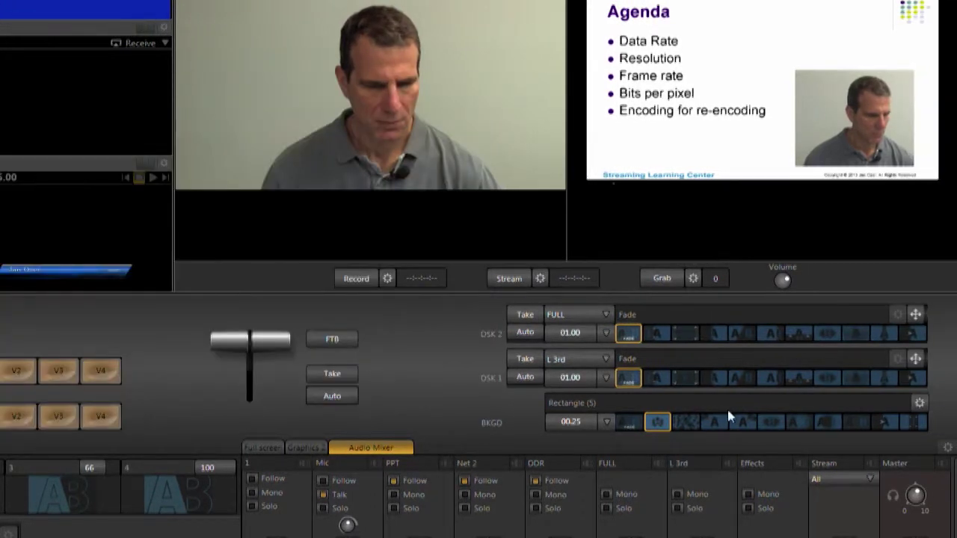
pyautogui.click(918, 403)
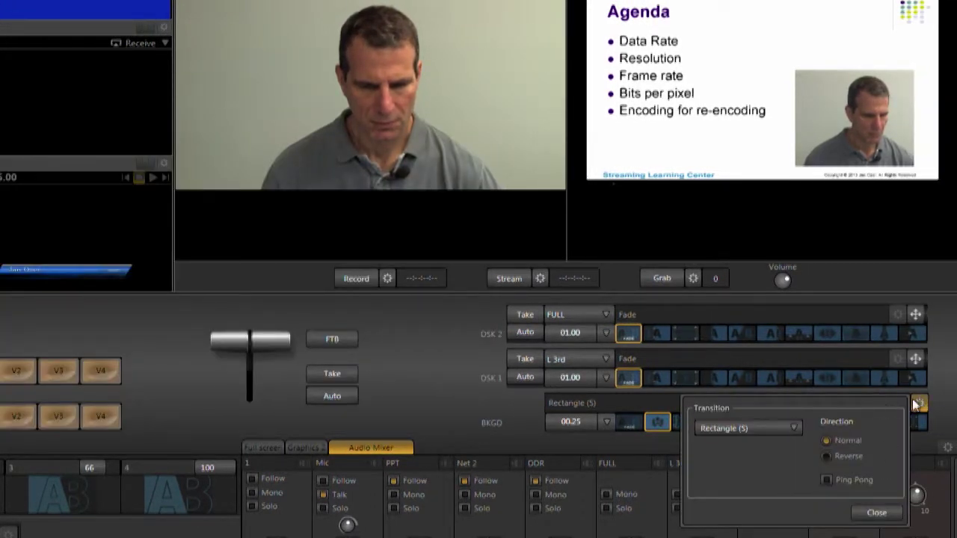
pyautogui.click(876, 512)
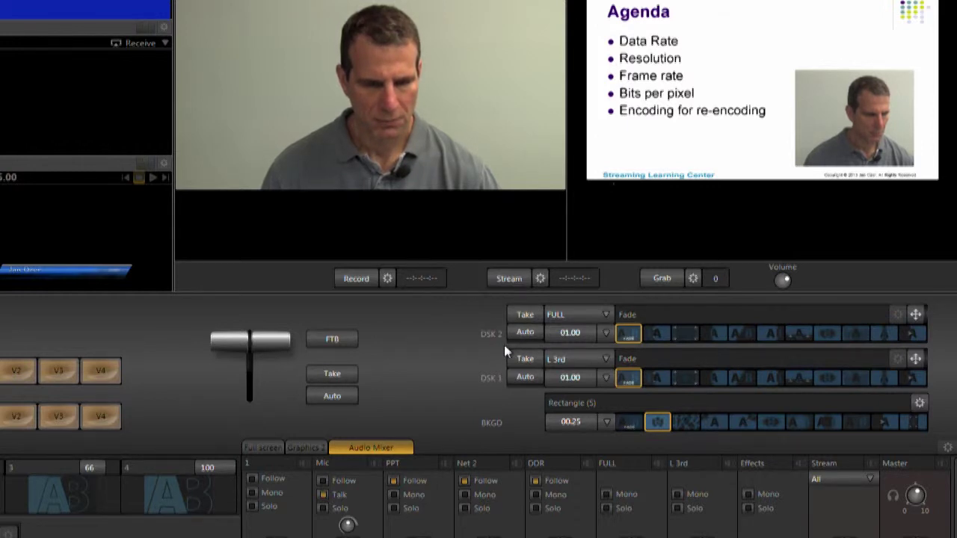
pyautogui.click(604, 361)
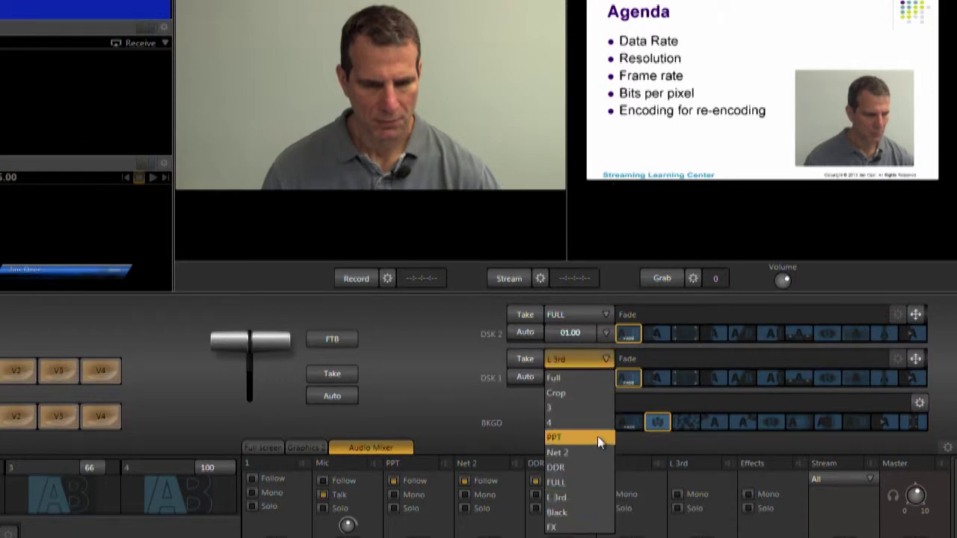
pyautogui.click(588, 496)
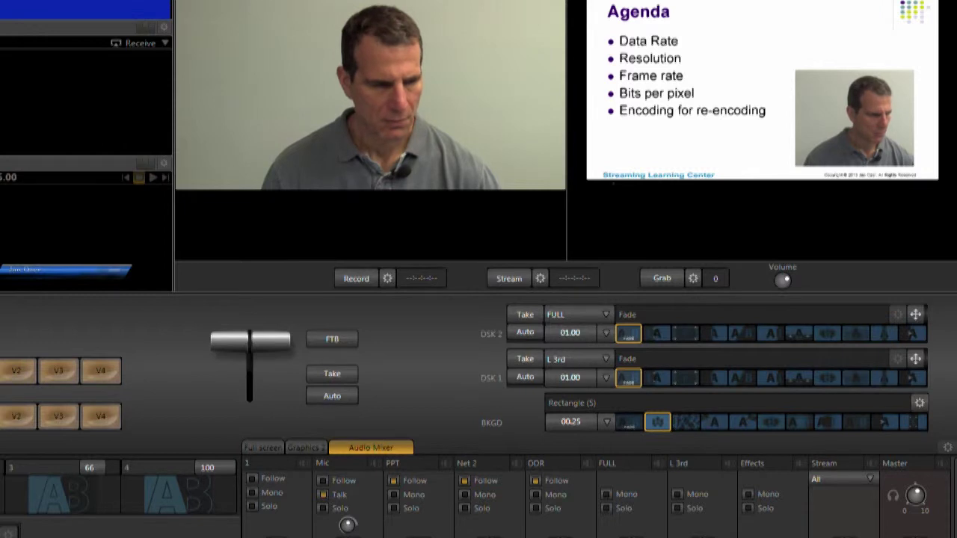
pyautogui.click(524, 358)
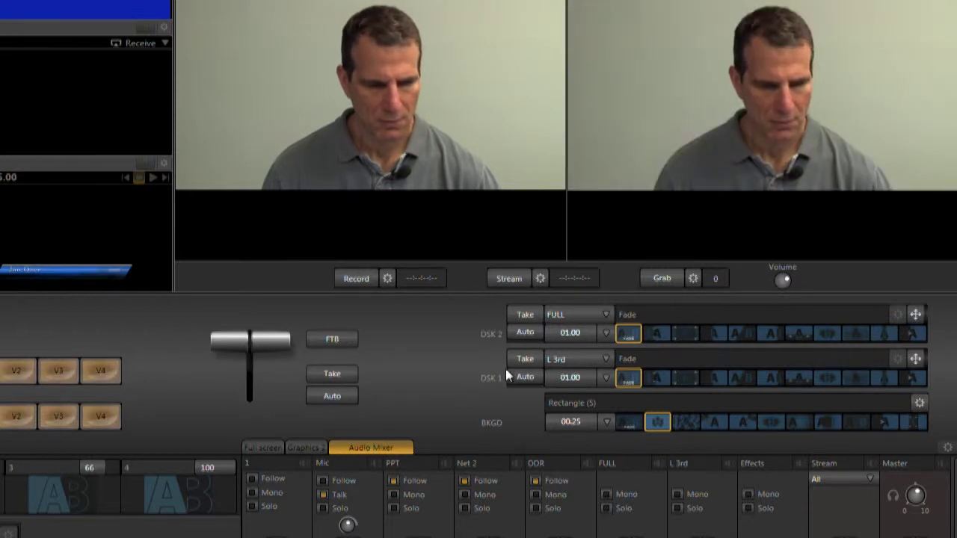
pyautogui.click(525, 378)
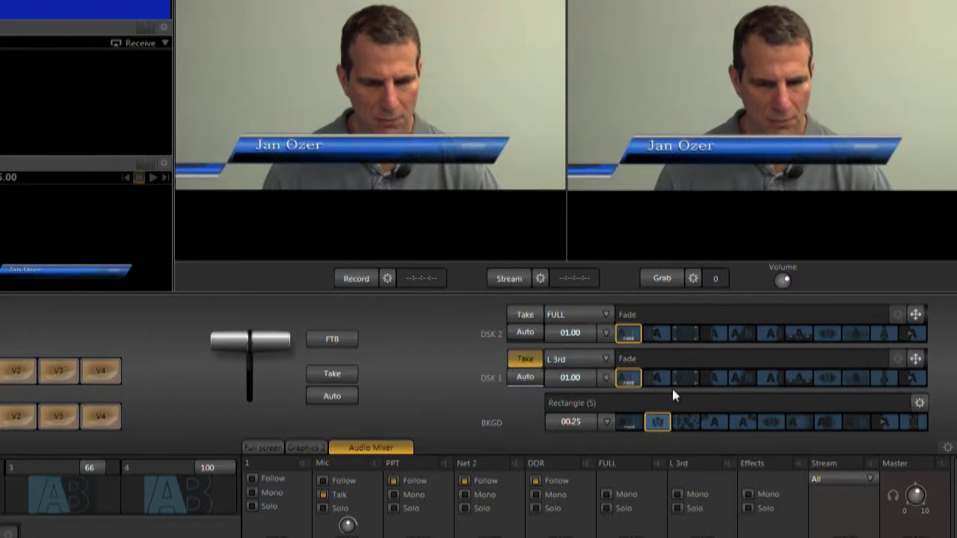
pyautogui.click(605, 380)
pyautogui.click(605, 381)
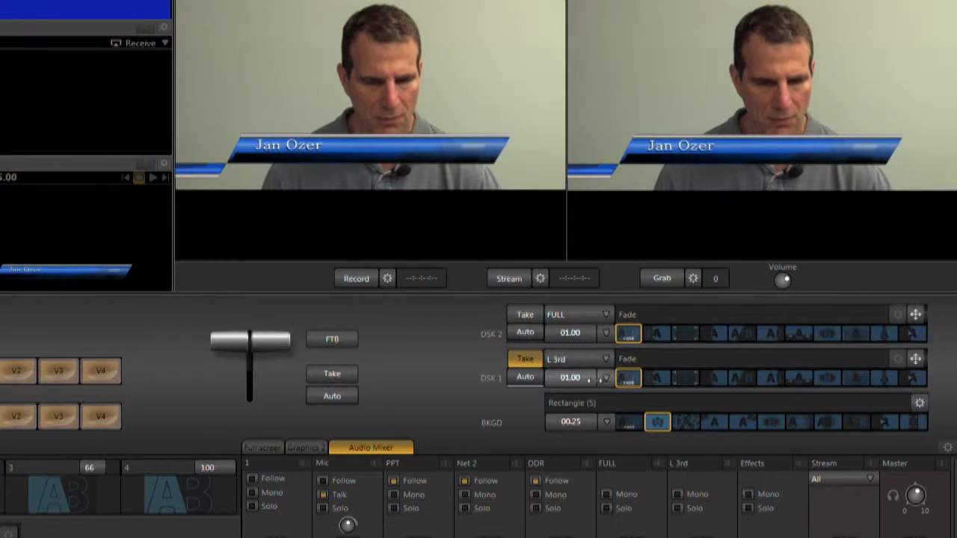
pyautogui.click(525, 362)
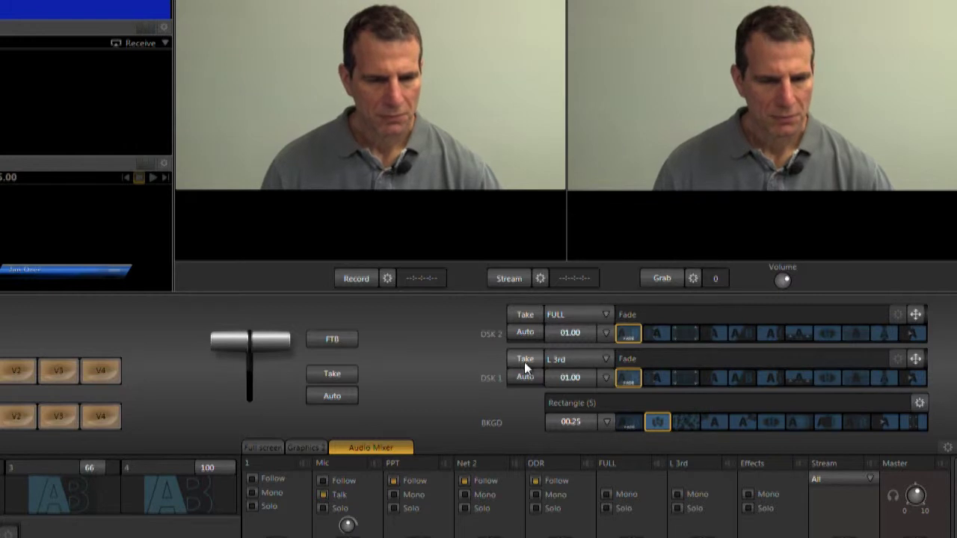
pyautogui.click(605, 314)
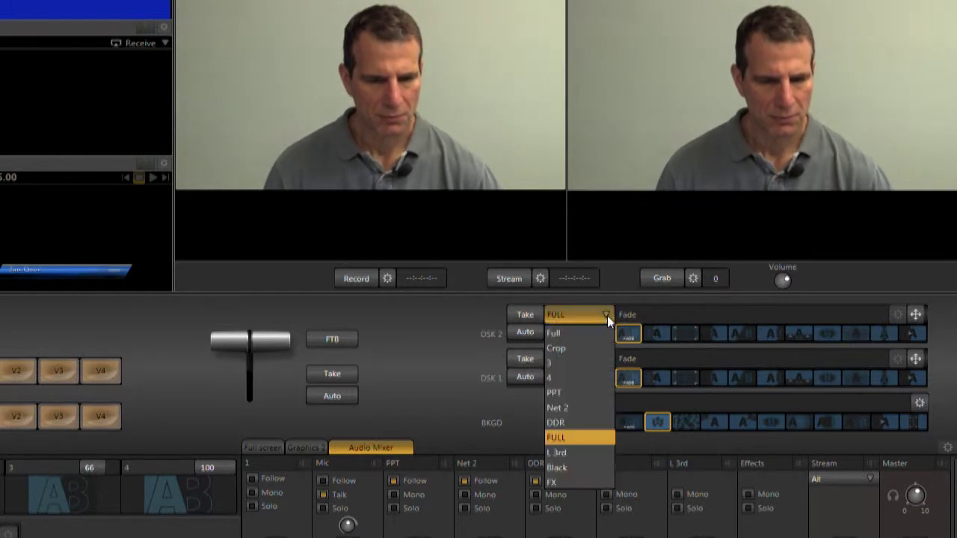
pyautogui.click(607, 316)
pyautogui.click(528, 314)
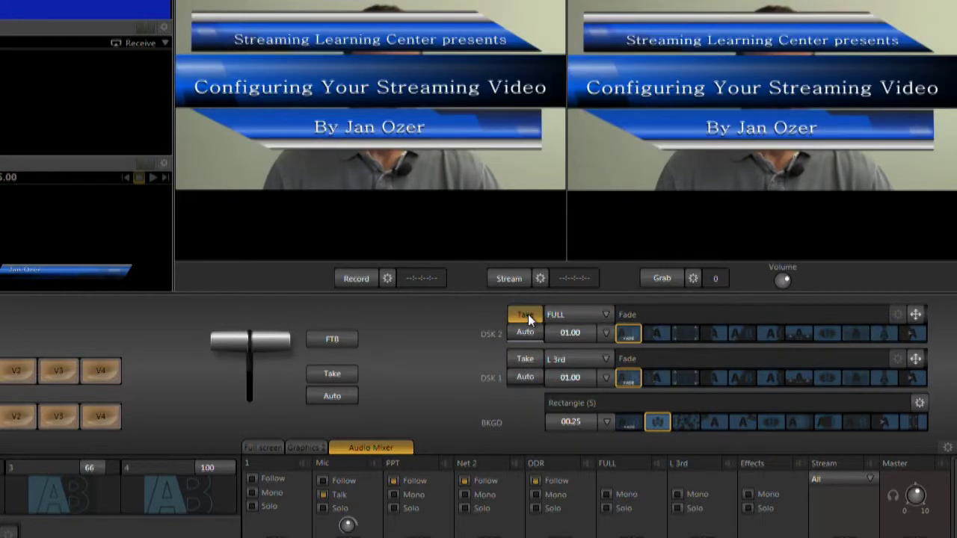
pyautogui.click(528, 314)
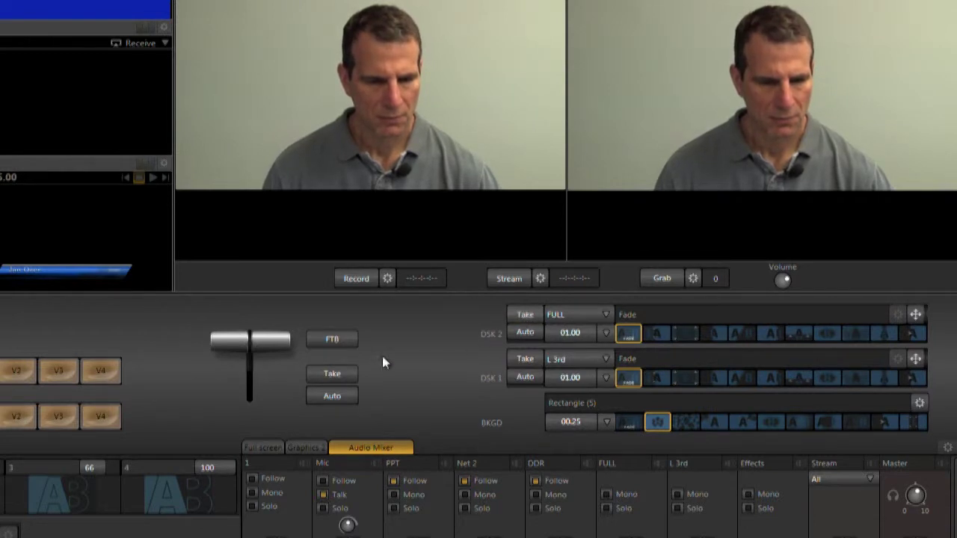
pyautogui.click(349, 338)
pyautogui.click(349, 338)
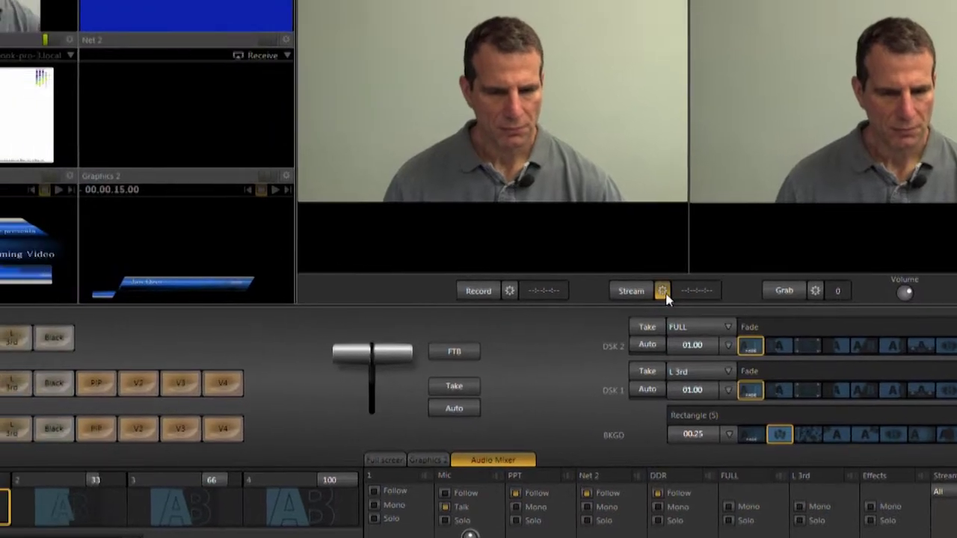
pyautogui.click(539, 278)
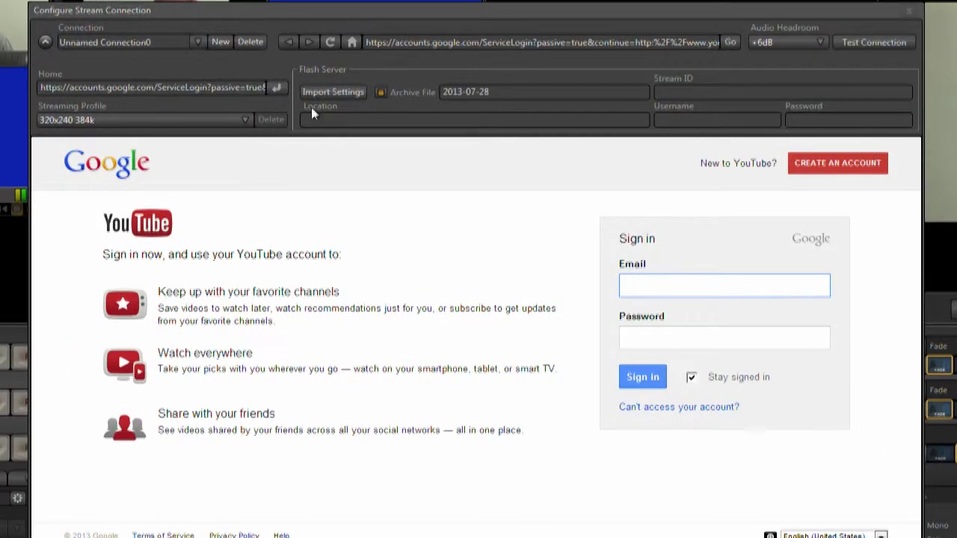
# Step: Add a new Adobe Flash stream connection, Unnamed Connection01, and close the Configure Stream Connection dialog
pyautogui.click(227, 42)
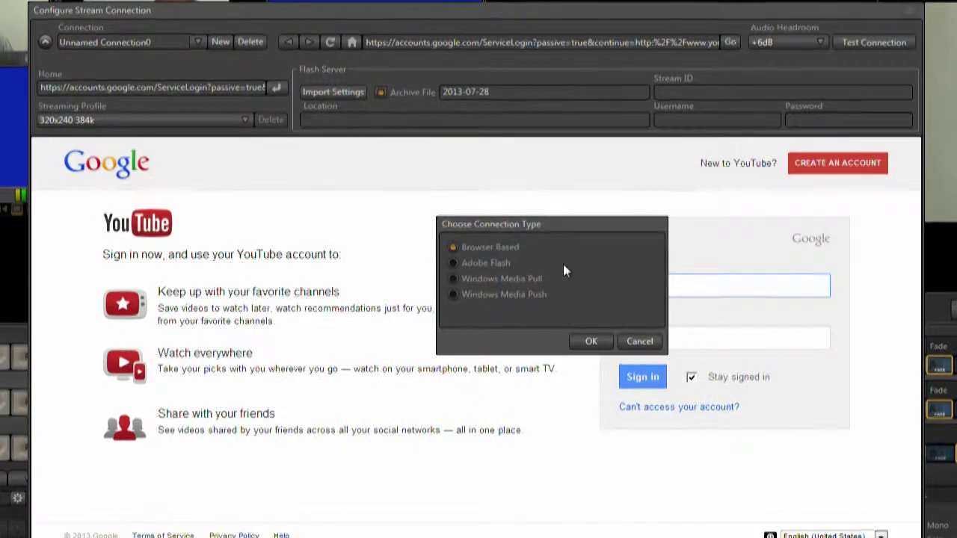
pyautogui.click(635, 341)
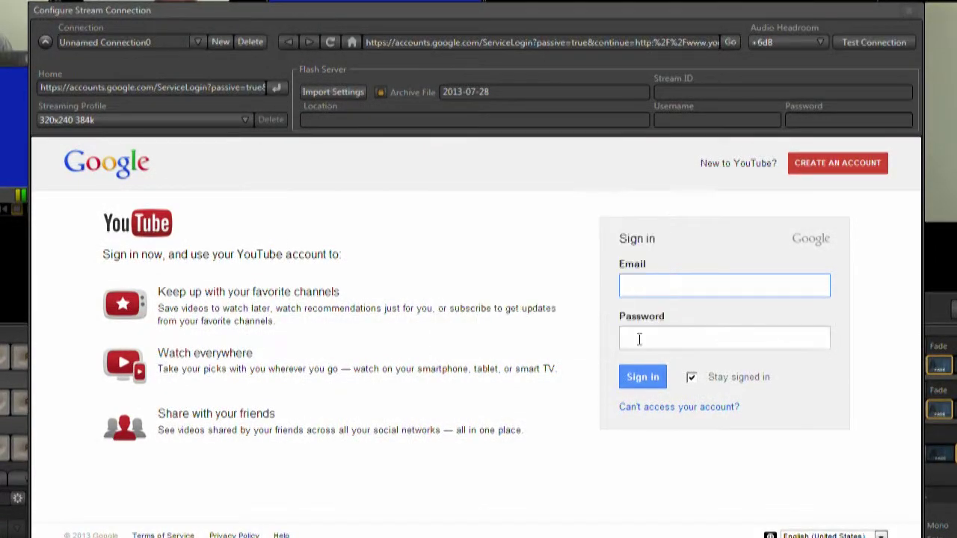
pyautogui.click(196, 43)
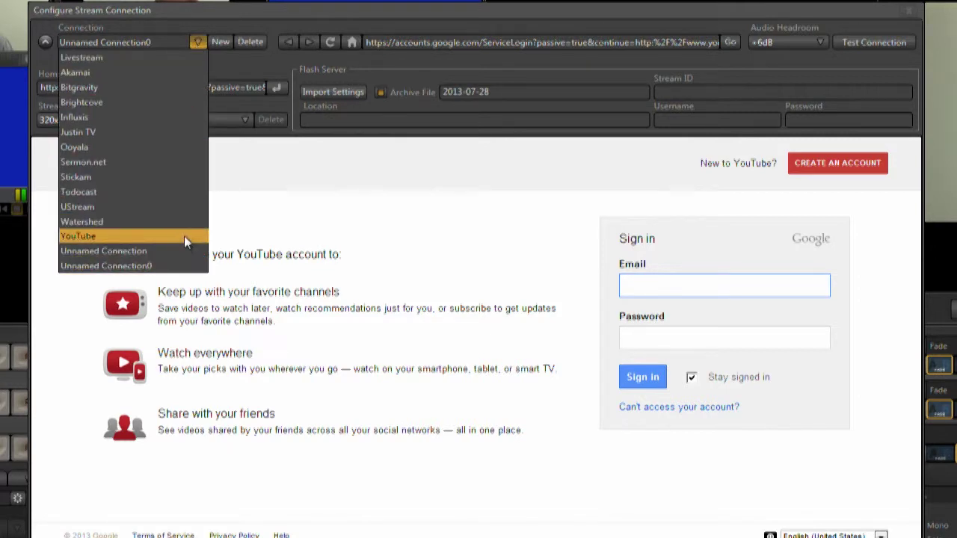
pyautogui.click(232, 62)
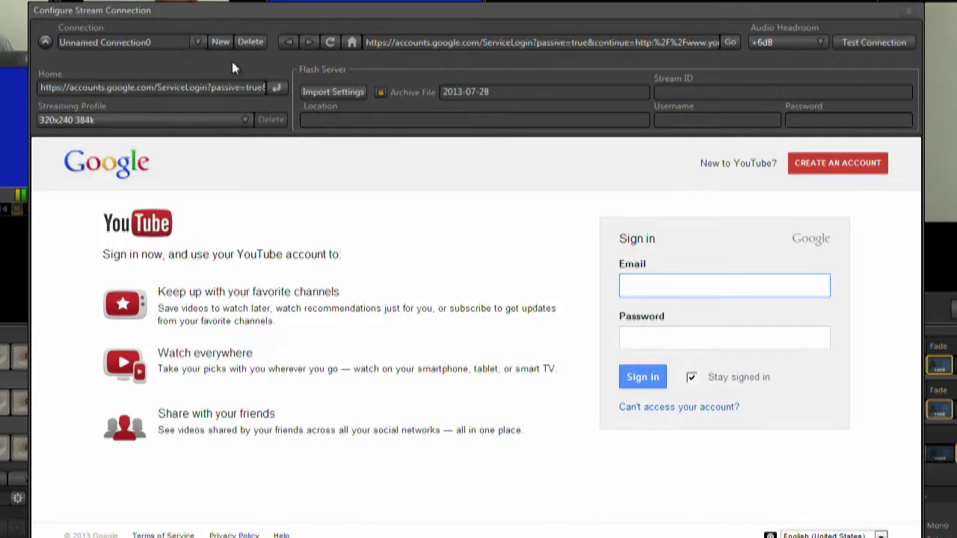
pyautogui.click(222, 42)
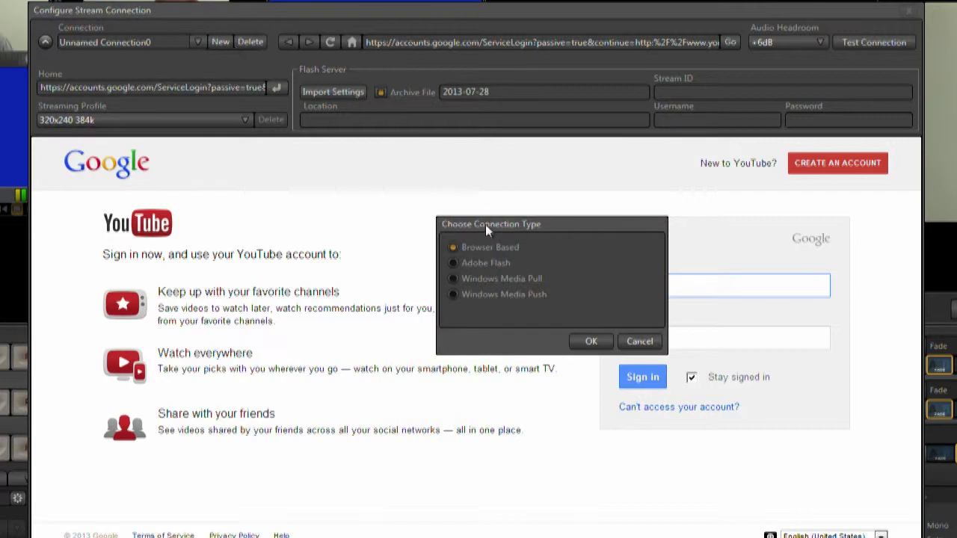
pyautogui.click(494, 262)
pyautogui.click(602, 344)
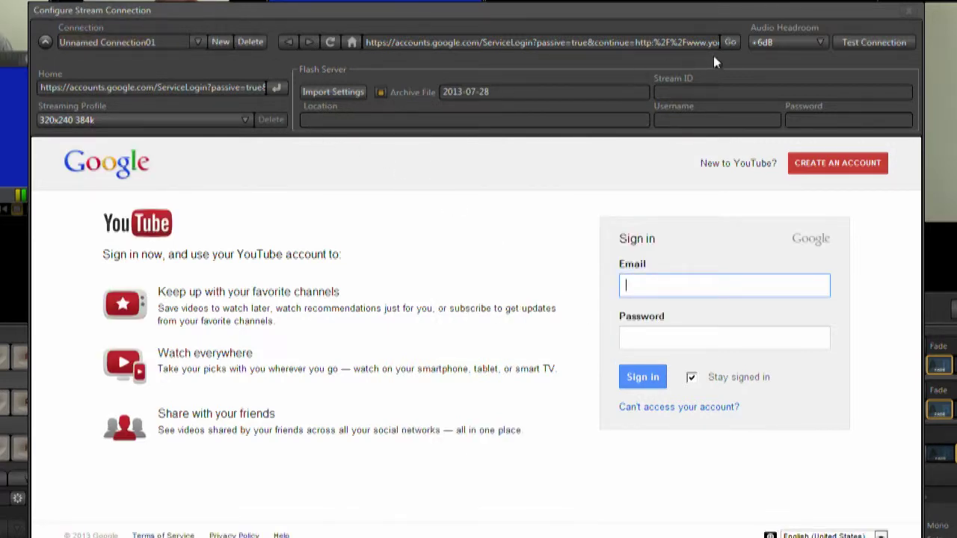
pyautogui.click(910, 10)
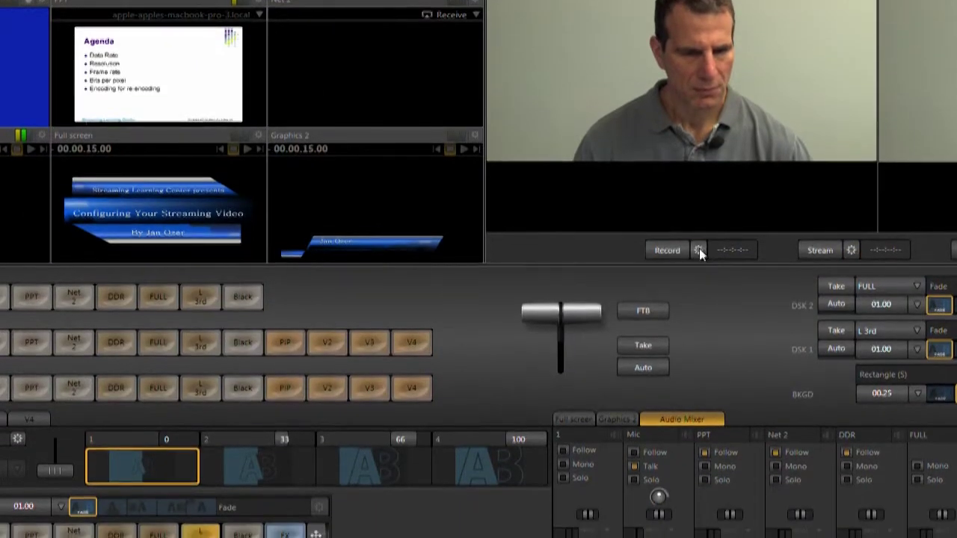
pyautogui.click(699, 261)
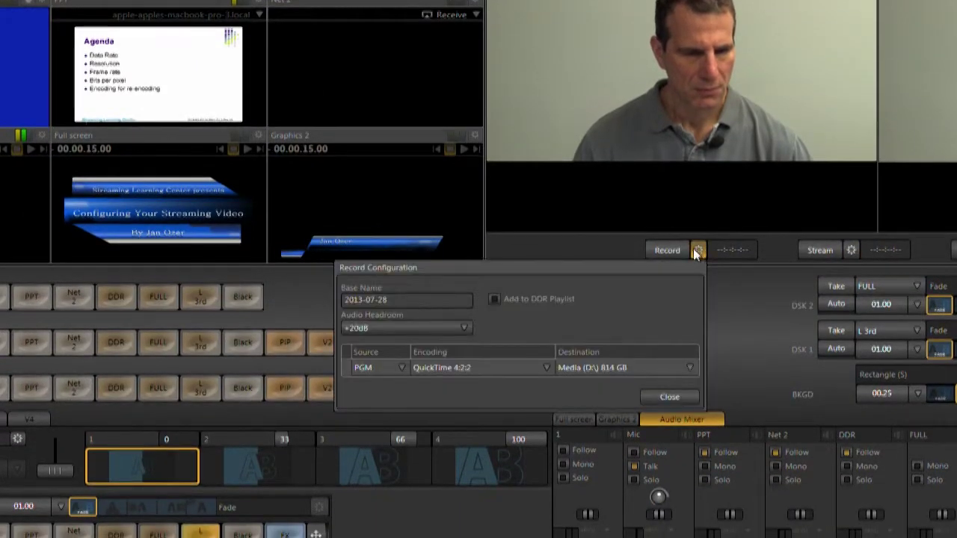
pyautogui.click(402, 367)
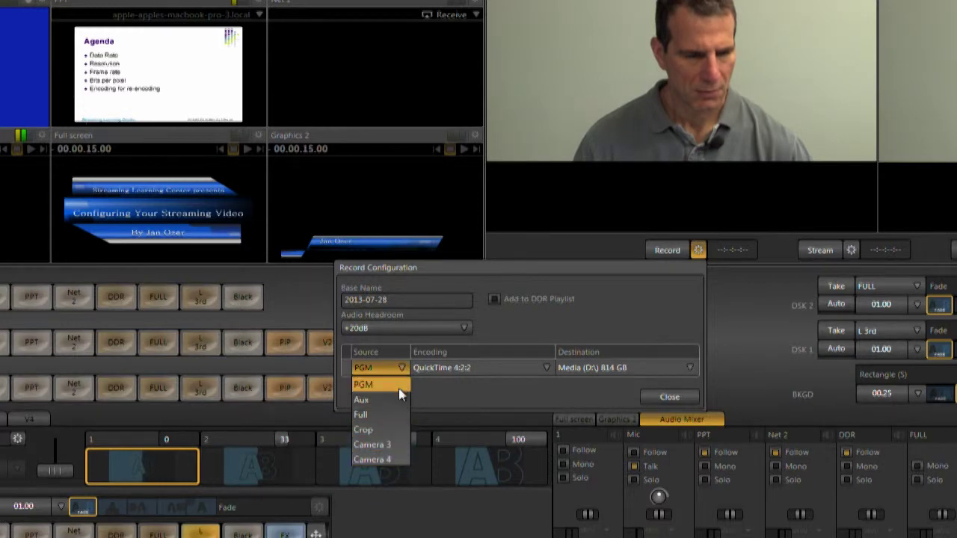
pyautogui.click(398, 385)
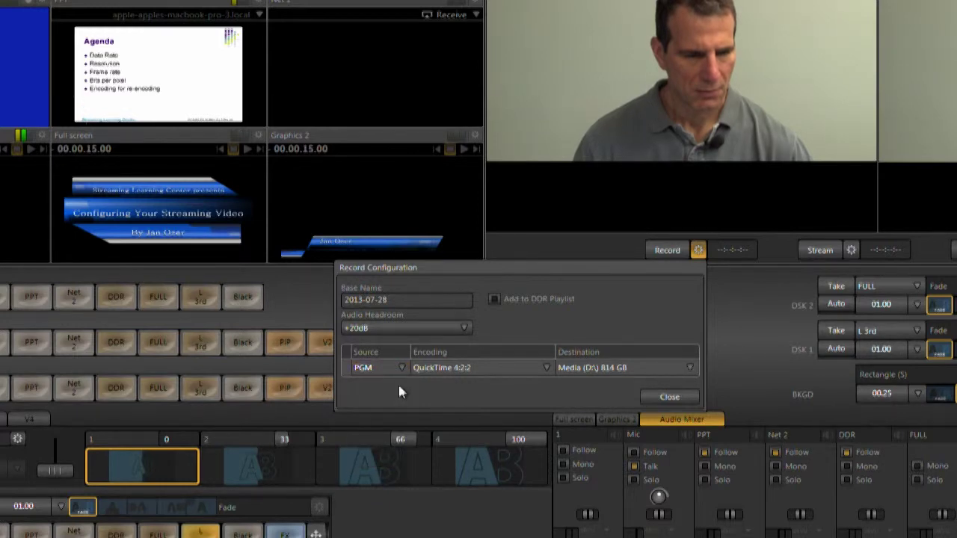
pyautogui.click(669, 397)
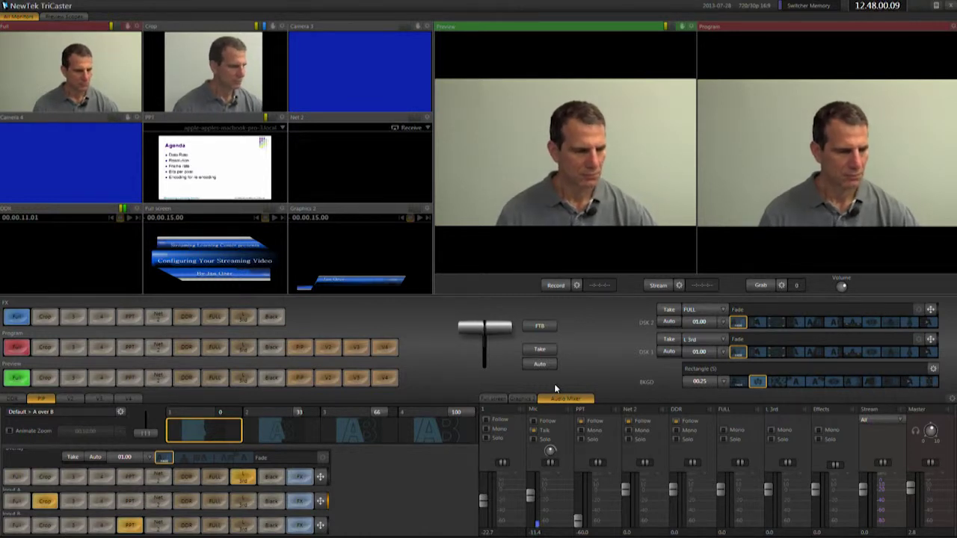
# Step: Air the full-screen title, roll the DDR book ad with DSK 1 kept on L 3rd, and cue the camera
pyautogui.click(214, 348)
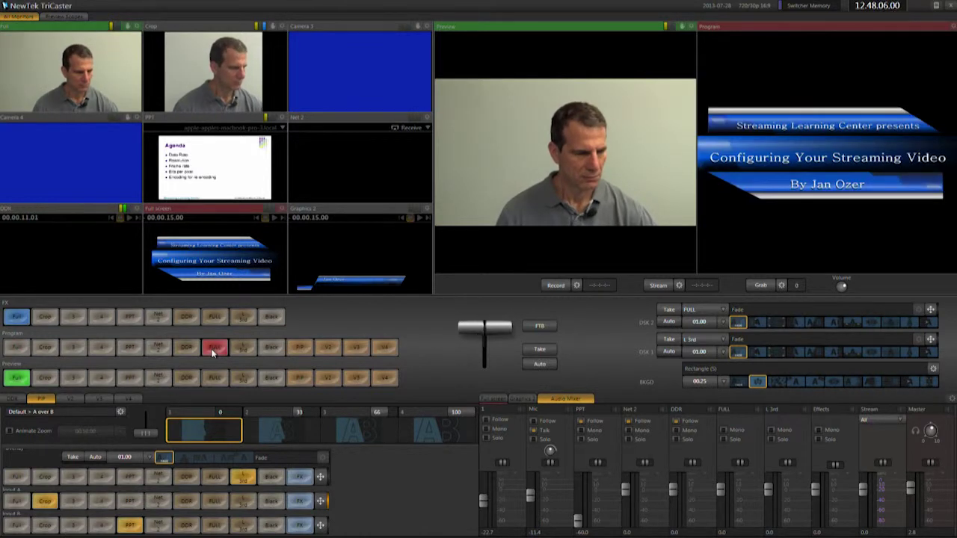
pyautogui.click(186, 379)
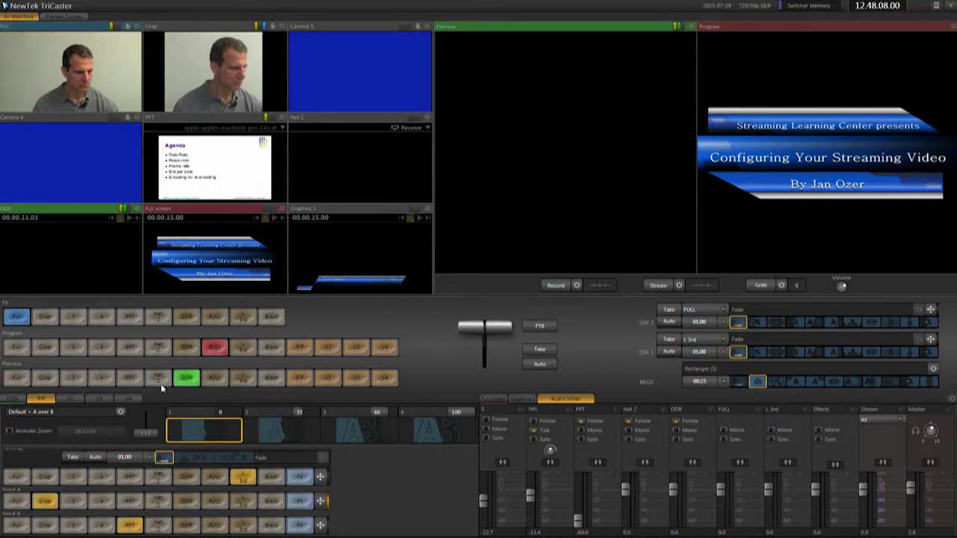
pyautogui.click(11, 398)
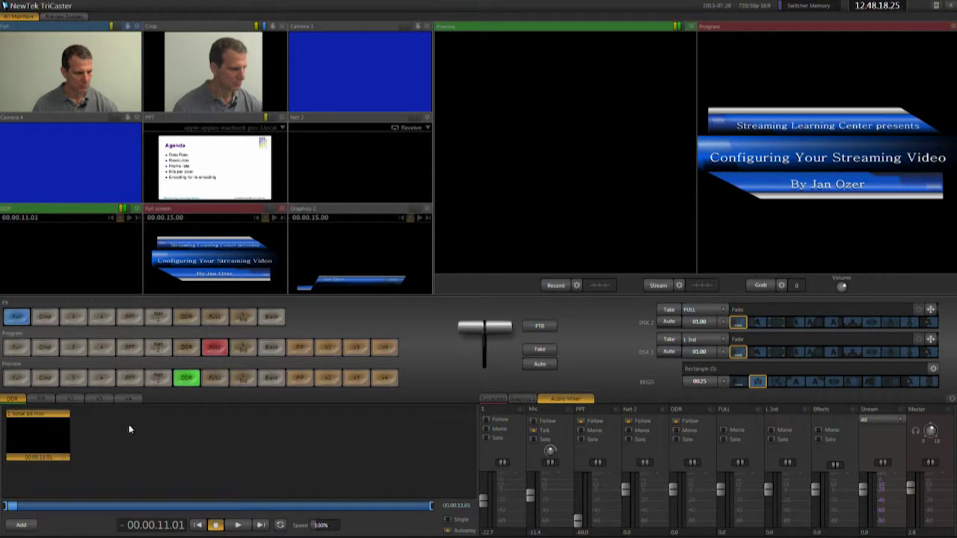
pyautogui.click(722, 340)
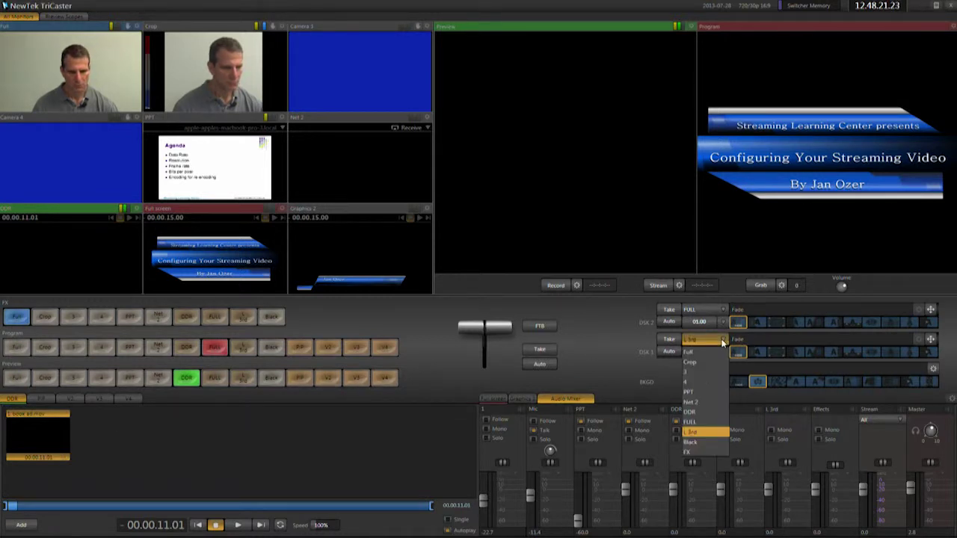
pyautogui.click(723, 341)
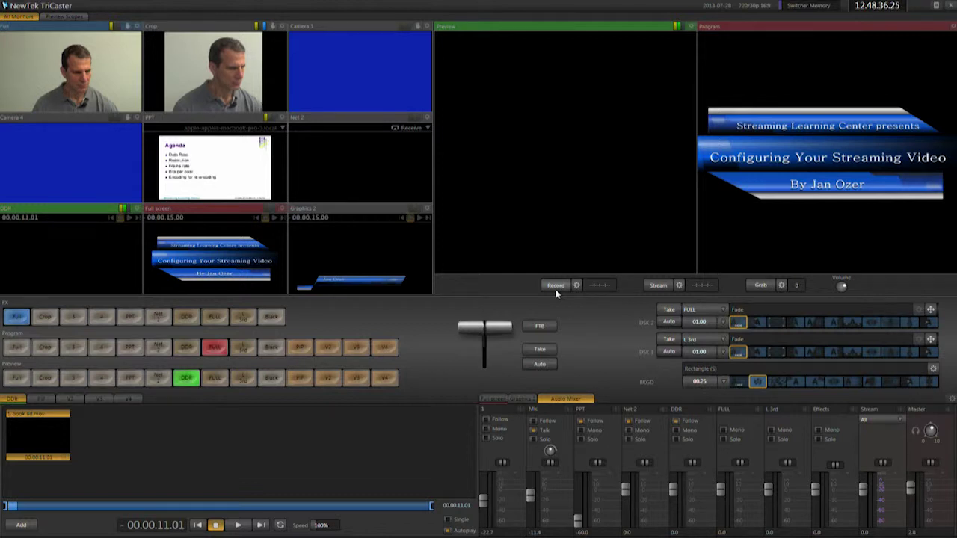
pyautogui.click(541, 365)
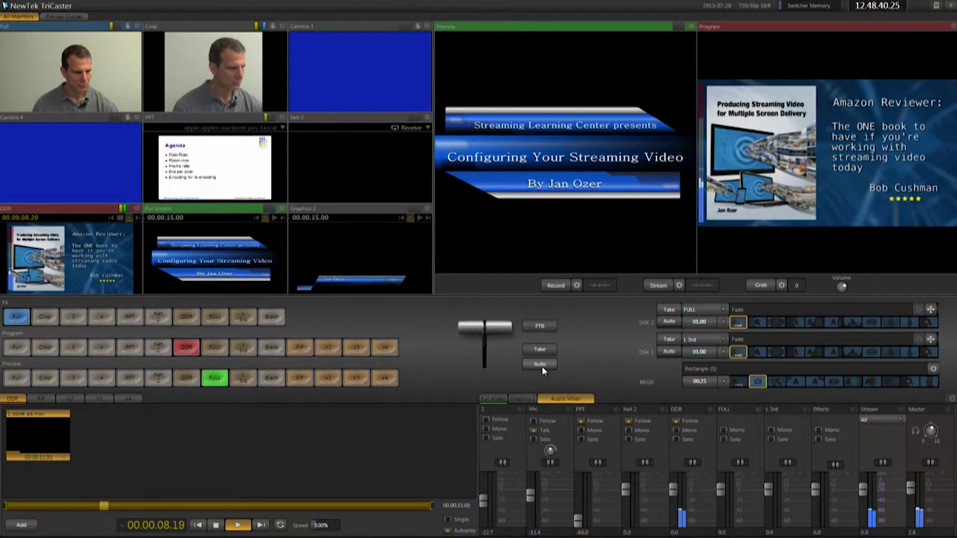
pyautogui.click(17, 378)
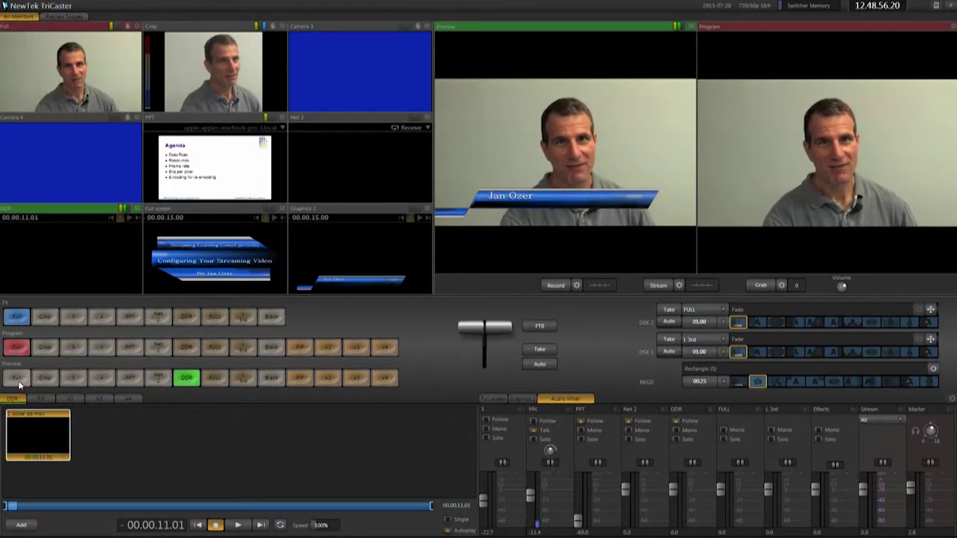
# Step: Flash the name lower third on and off with Ctrl+Space, then air the Agenda slide with presenter inset
pyautogui.hotkey('ctrl', 'space')
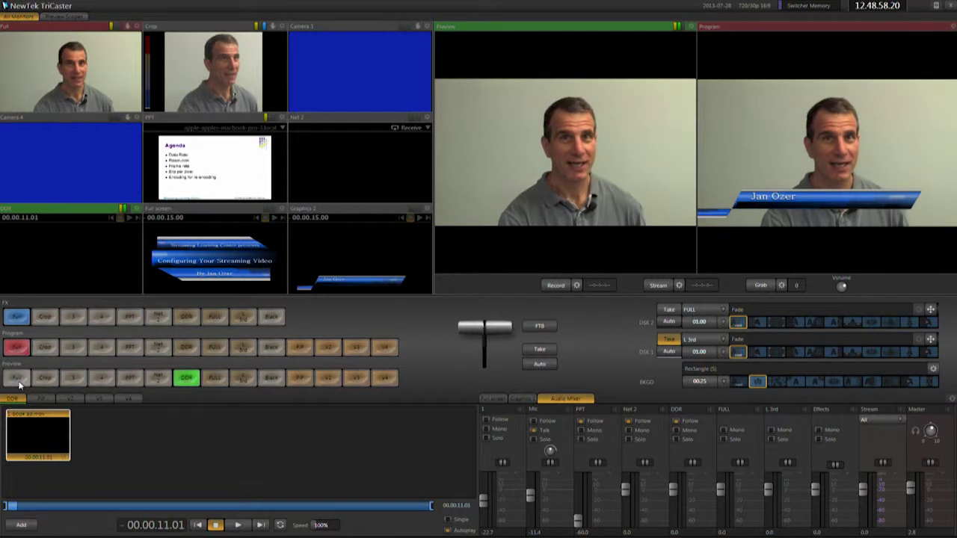
pyautogui.hotkey('ctrl', 'space')
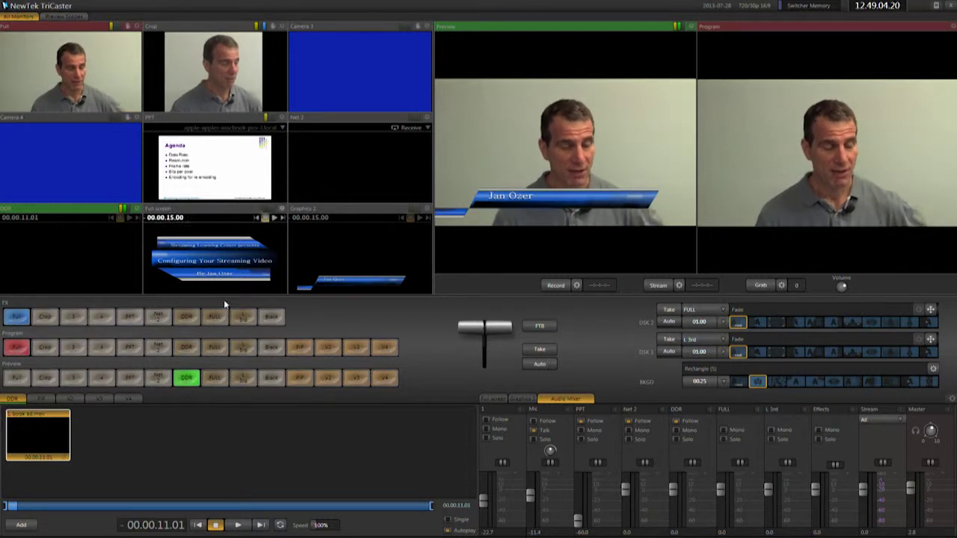
pyautogui.click(299, 348)
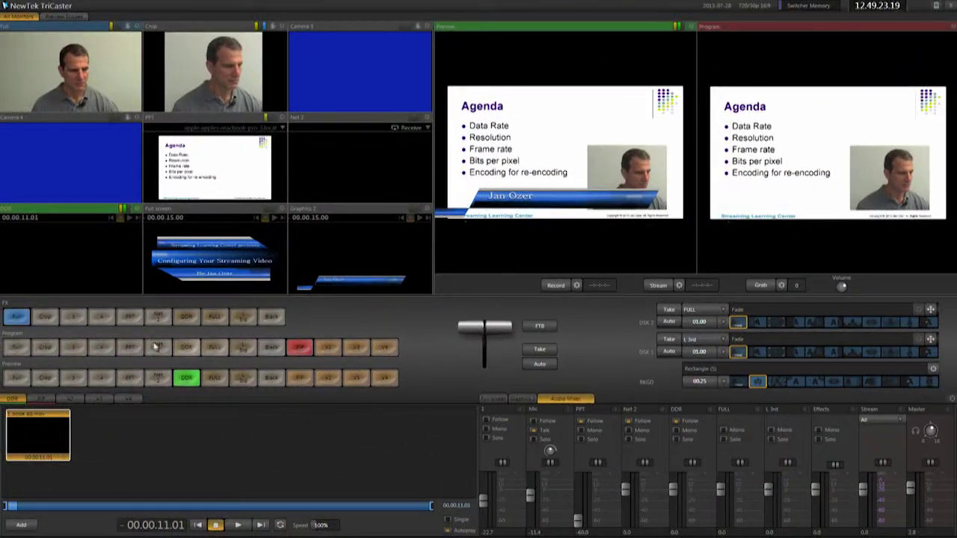
# Step: Air the Agenda slide full-frame, drag the credits and intro clips into the DDR, then cut to camera
pyautogui.click(130, 347)
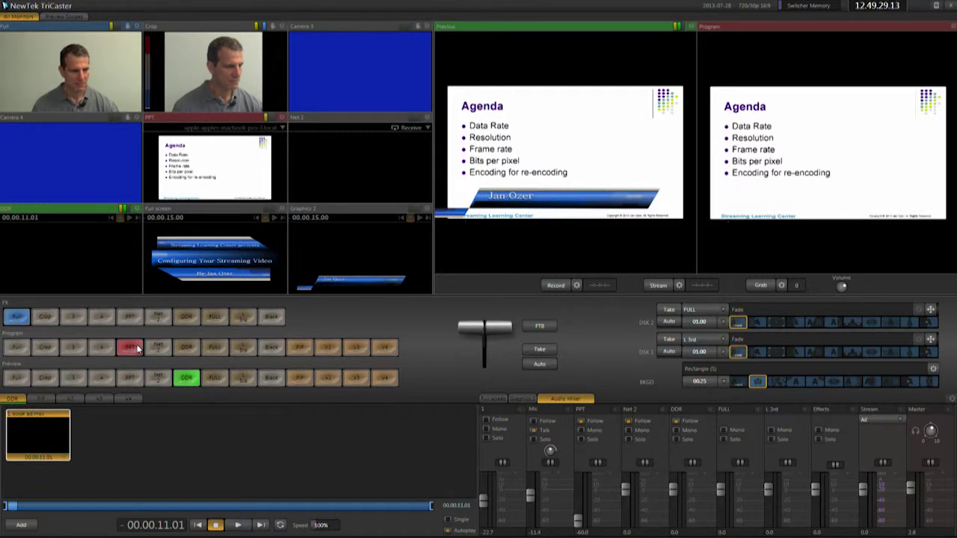
pyautogui.moveTo(0, 437); pyautogui.dragTo(2, 443)
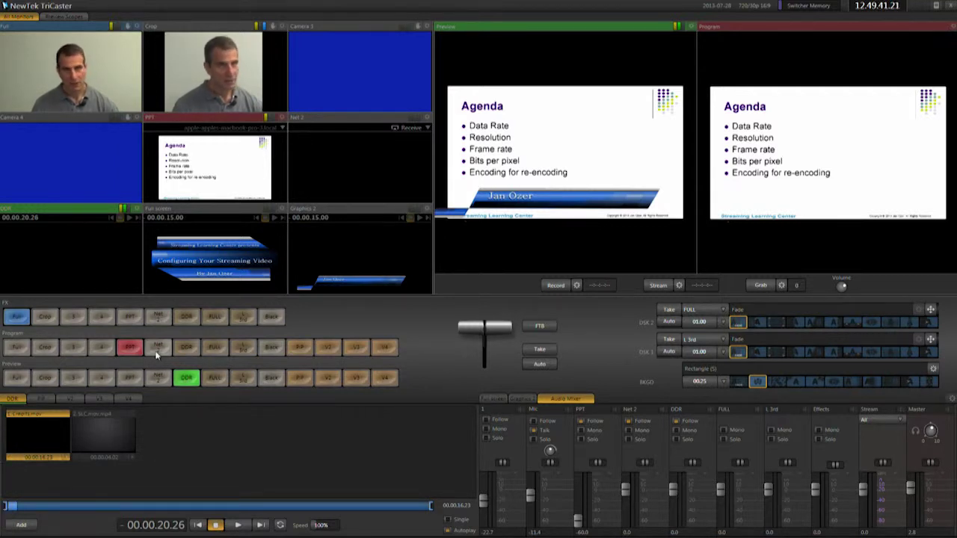
pyautogui.click(18, 352)
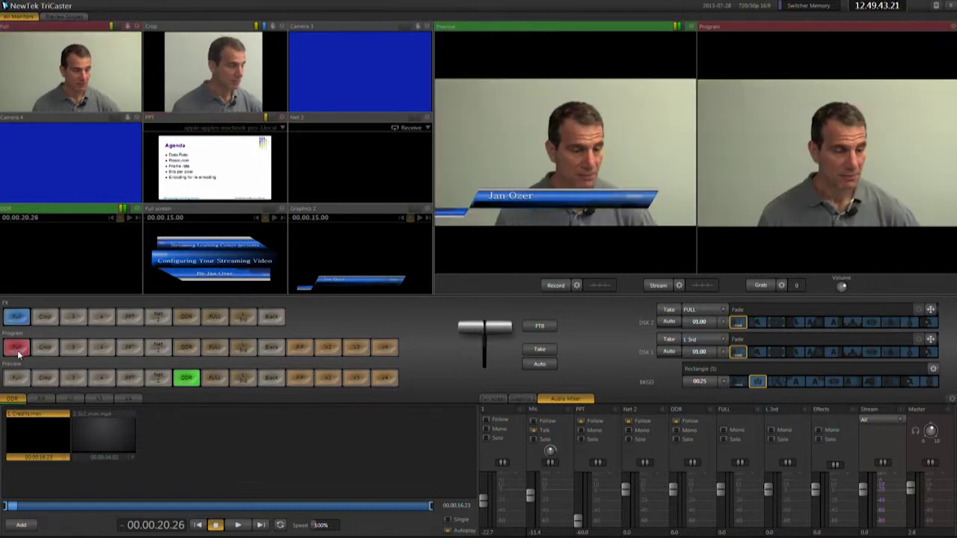
# Step: Take the DDR credits clip to Program and fade the output to black with FTB
pyautogui.click(541, 352)
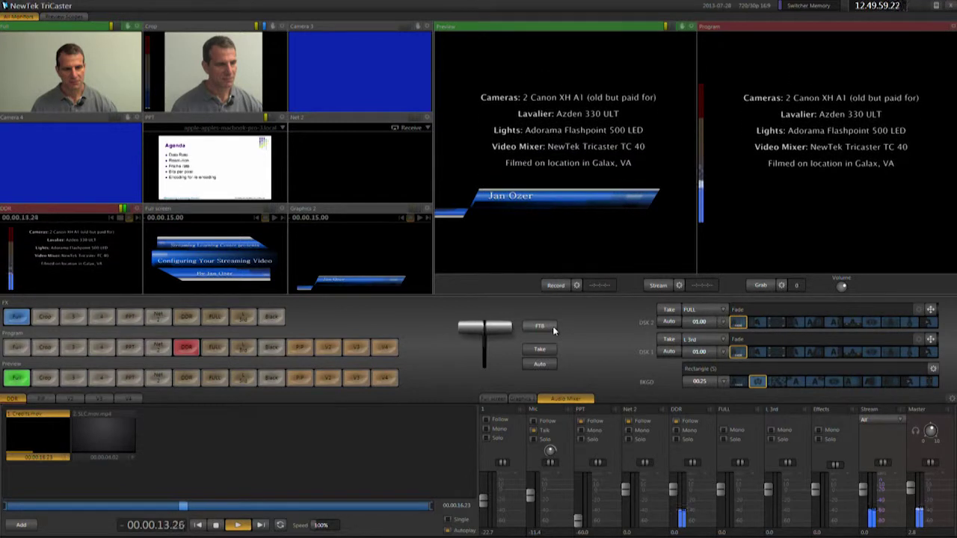
pyautogui.click(553, 326)
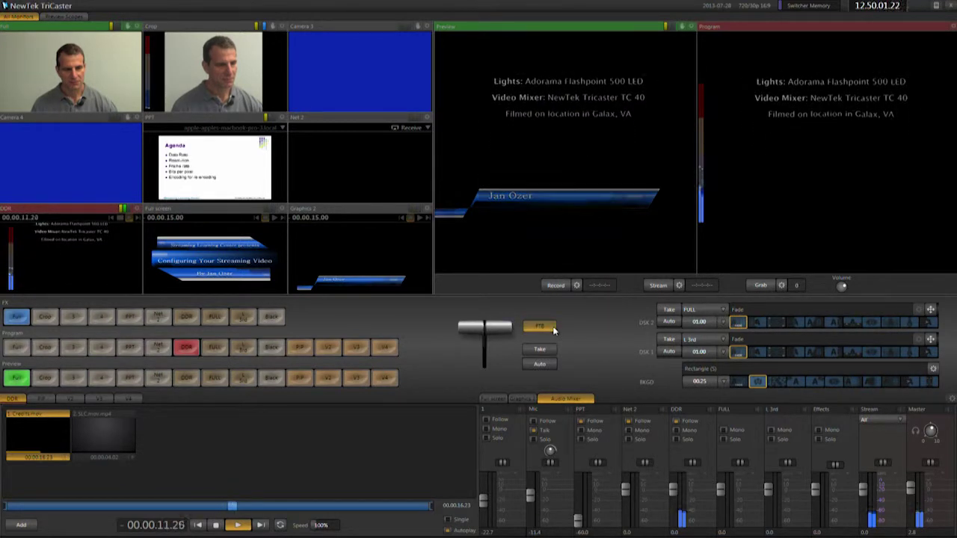